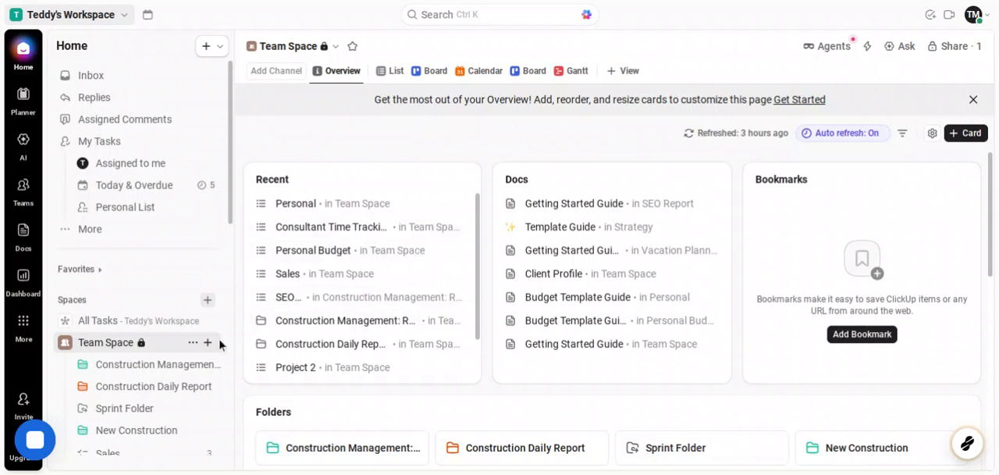
Create a list named "Building 3" in the New Construction folder, declining the suggested list settings
scroll(208, 349, down, 2)
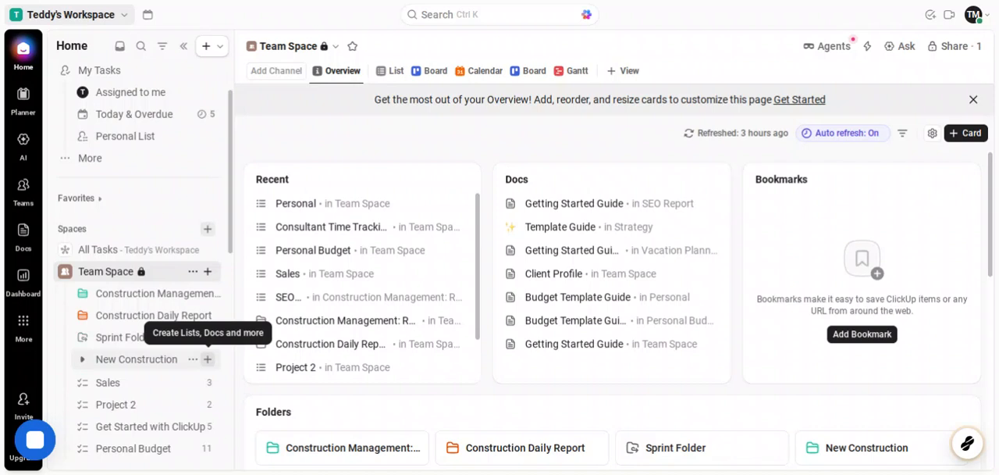
click(208, 360)
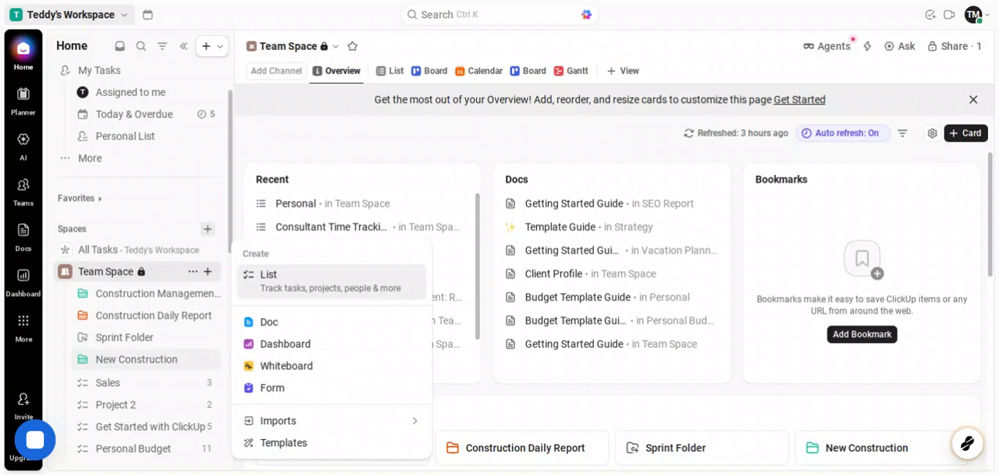
click(292, 297)
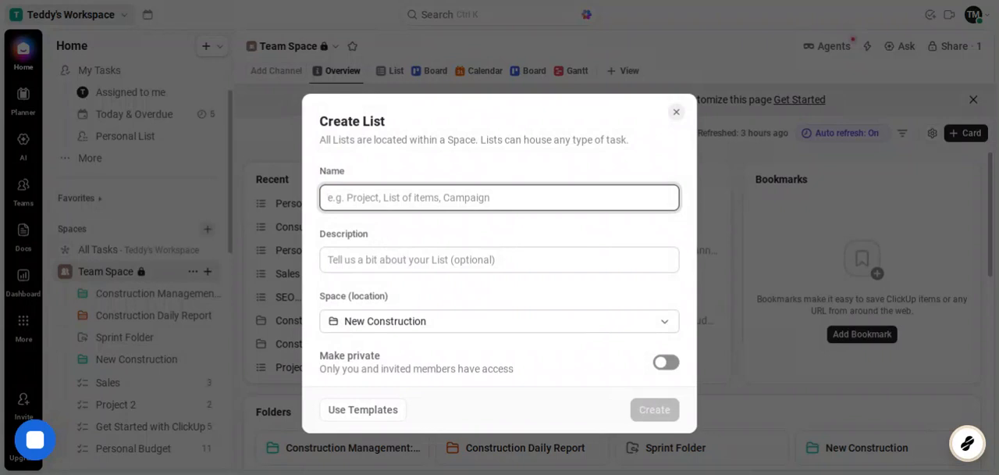
text(Bui)
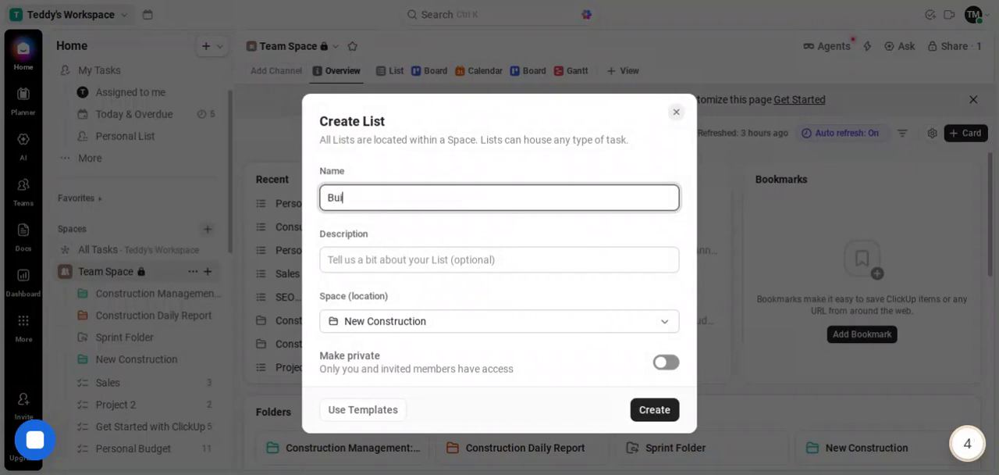
text(lding 3)
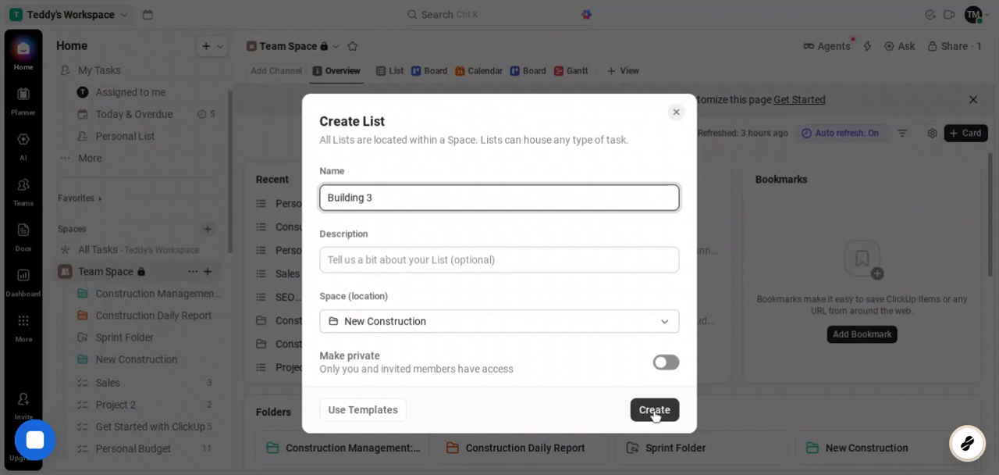
click(654, 409)
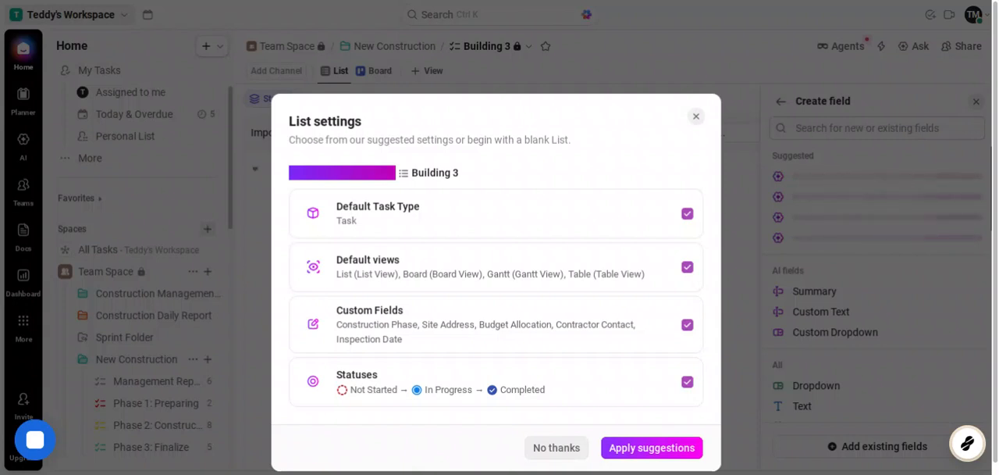
click(557, 447)
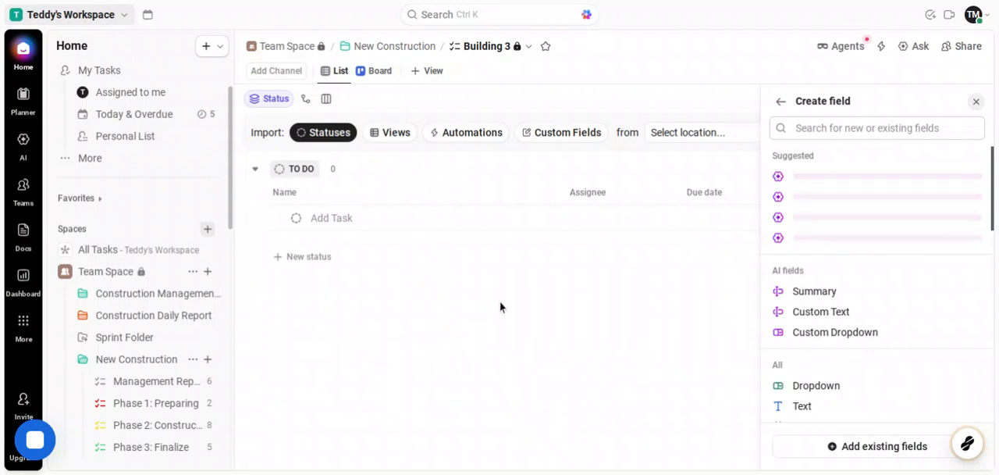
Add a task named "Create invoices" under the To Do status of the Building 3 list
click(336, 222)
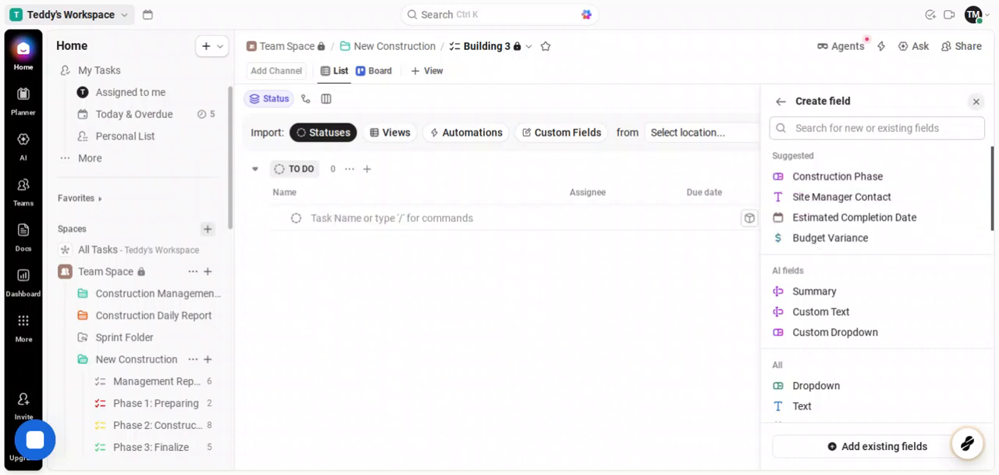
text(Cre)
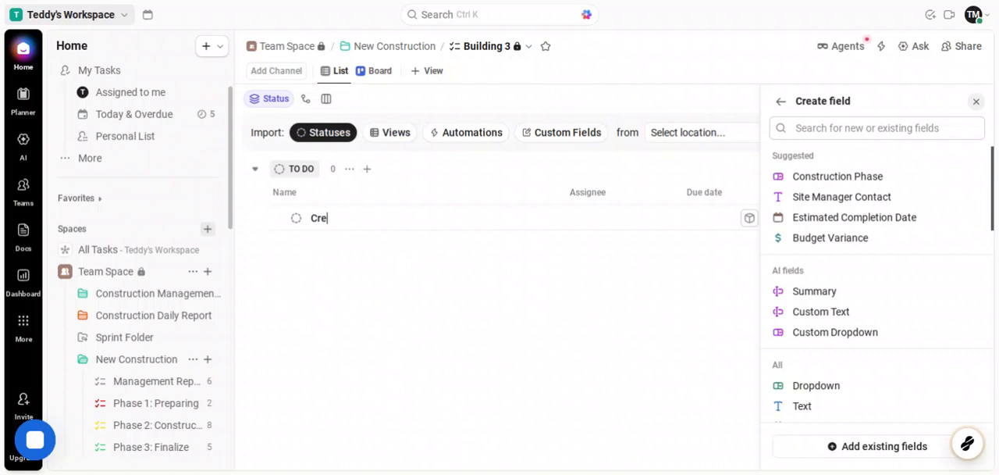
text(ate invoices)
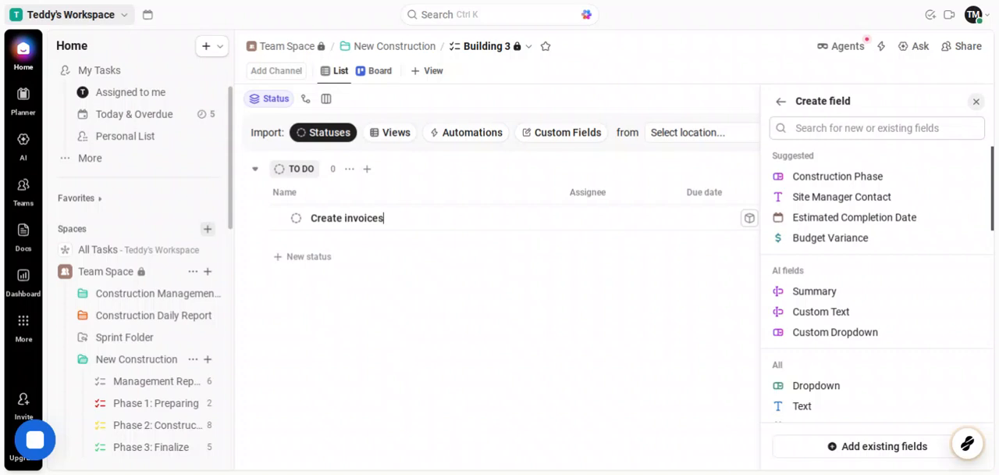
Add a new status named "Meet construction workers" and apply it to the Building 3 list only
click(320, 257)
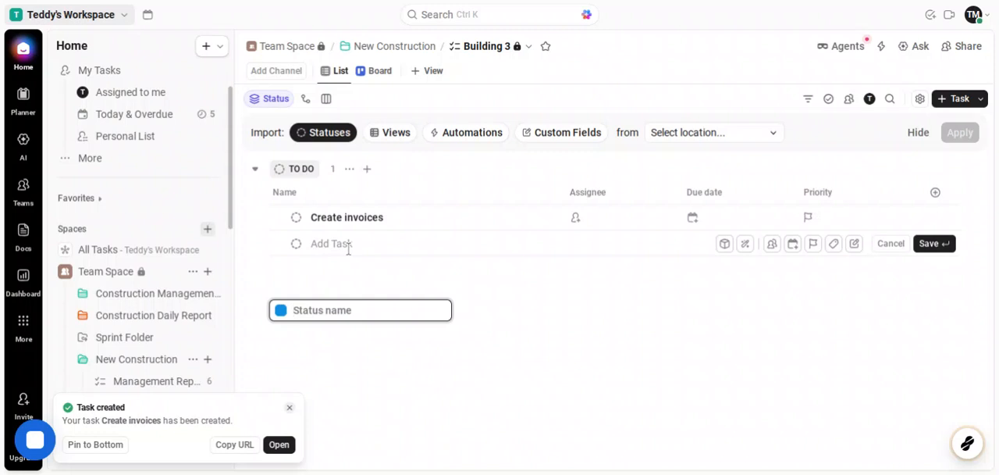
text(Mee)
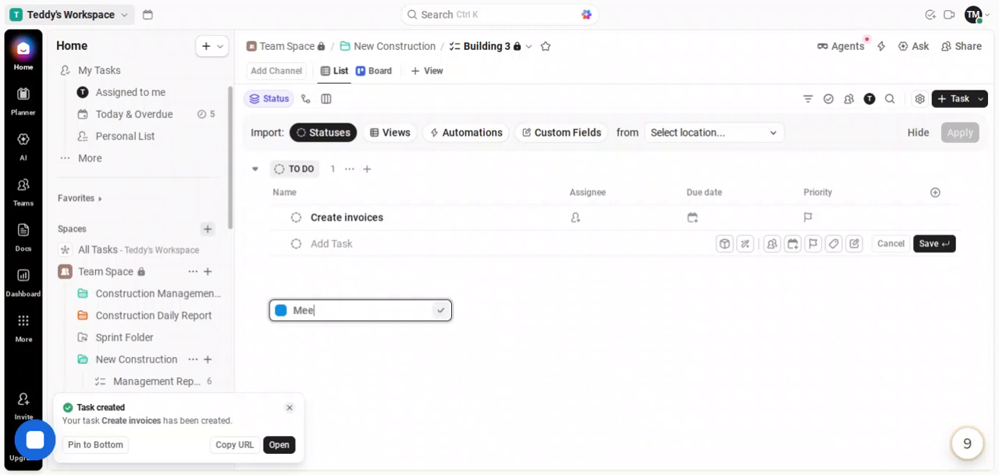
text(t construc)
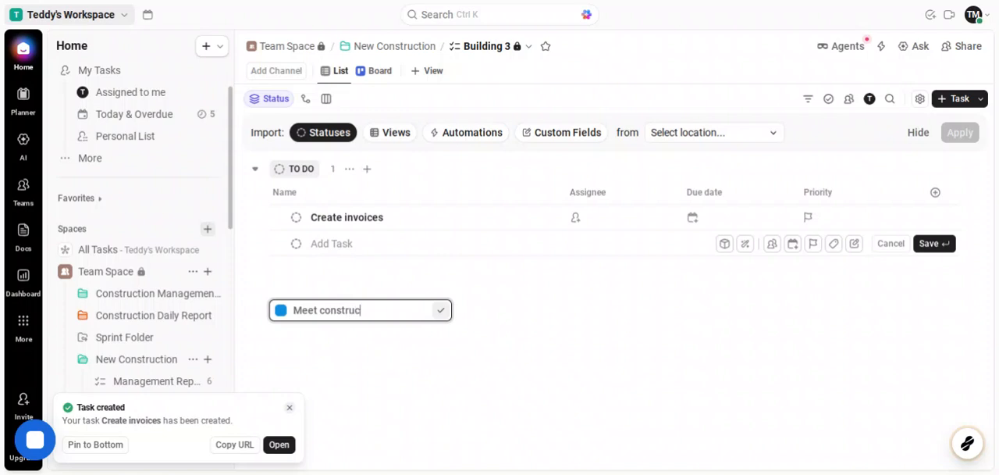
text(tion worker)
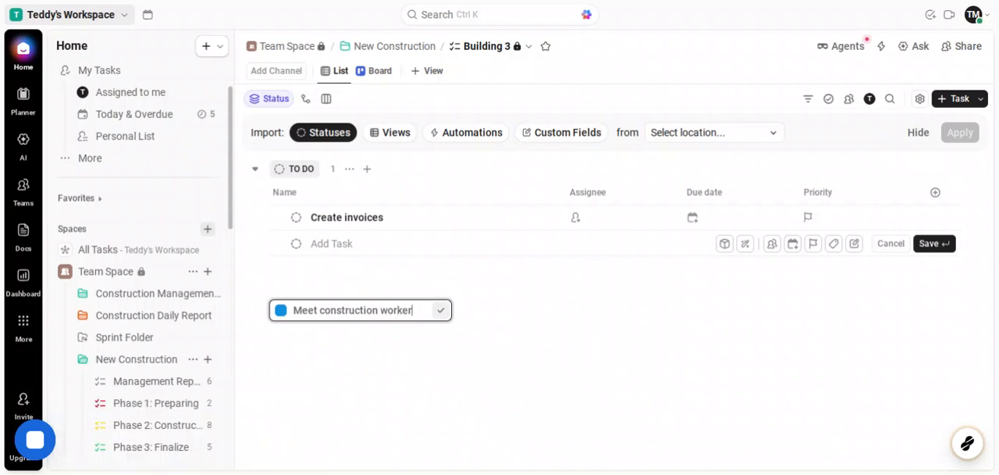
text(s)
click(442, 312)
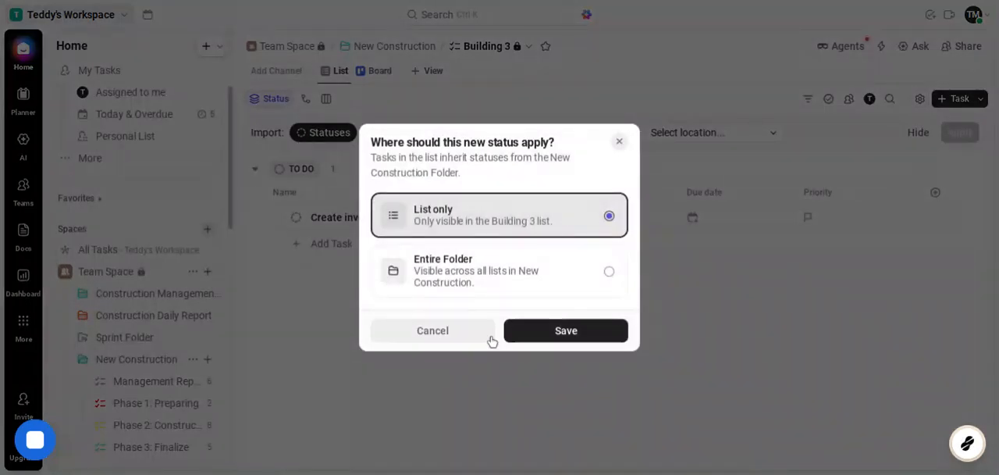
click(521, 343)
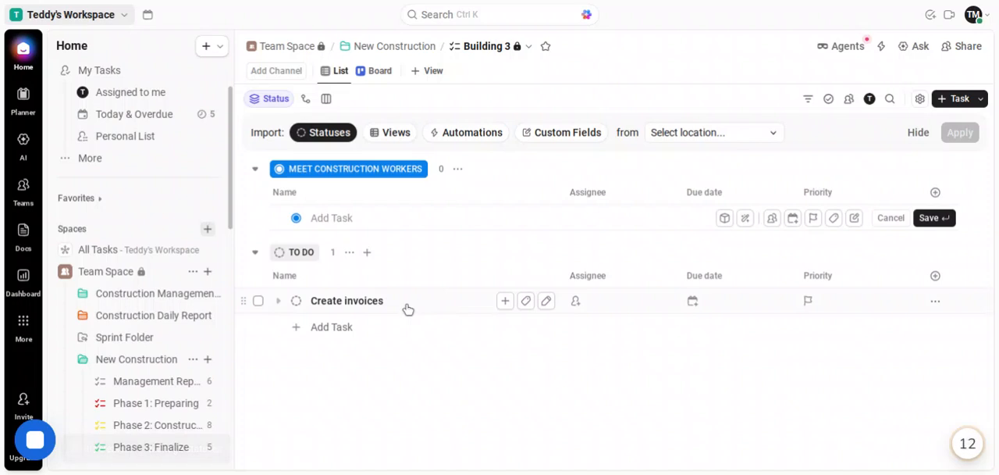
Open the Create invoices task and set its time estimate to 3 hours and its priority to Urgent
click(408, 308)
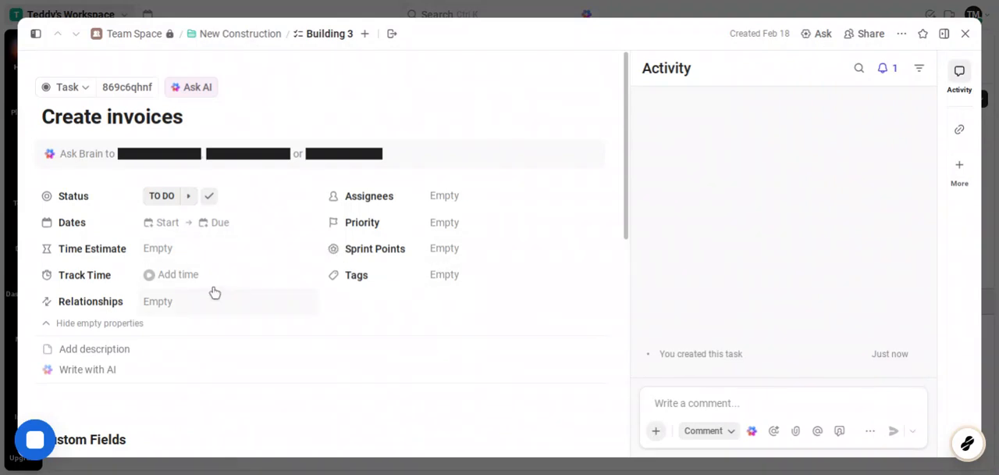
click(180, 254)
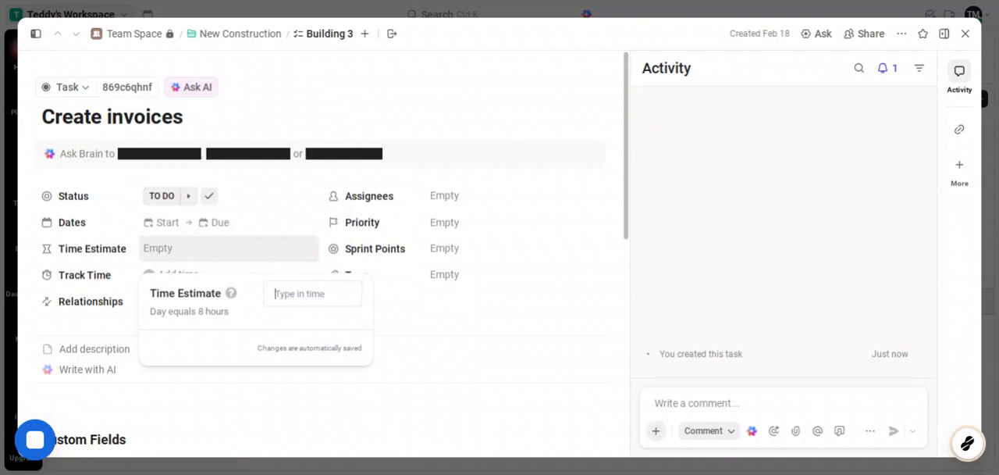
text(3 h)
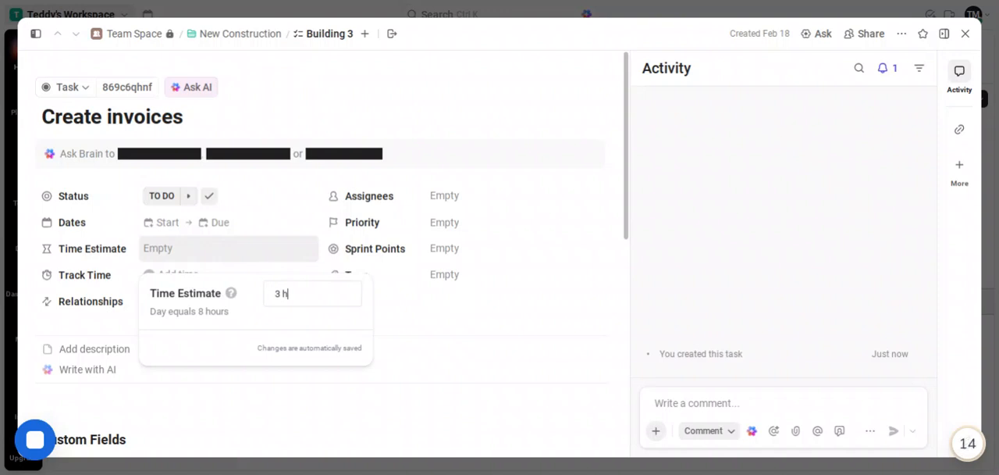
text(our)
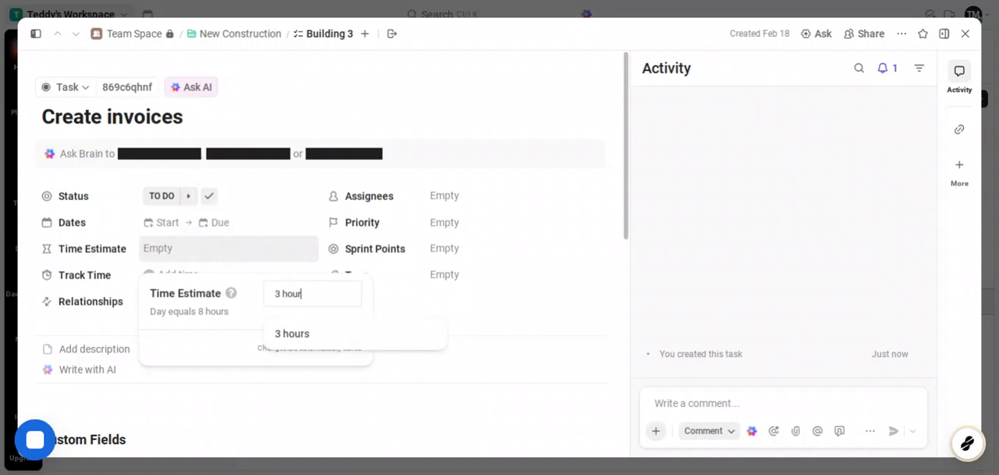
text(s)
click(328, 342)
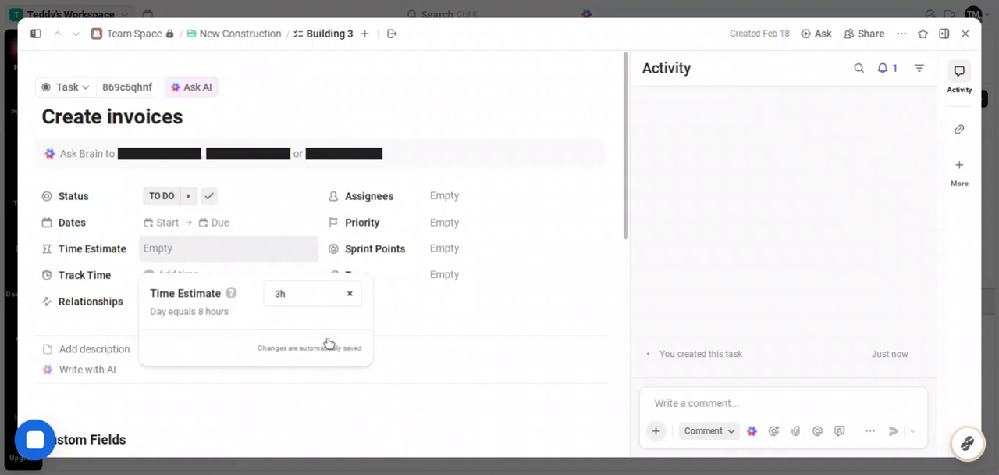
click(387, 403)
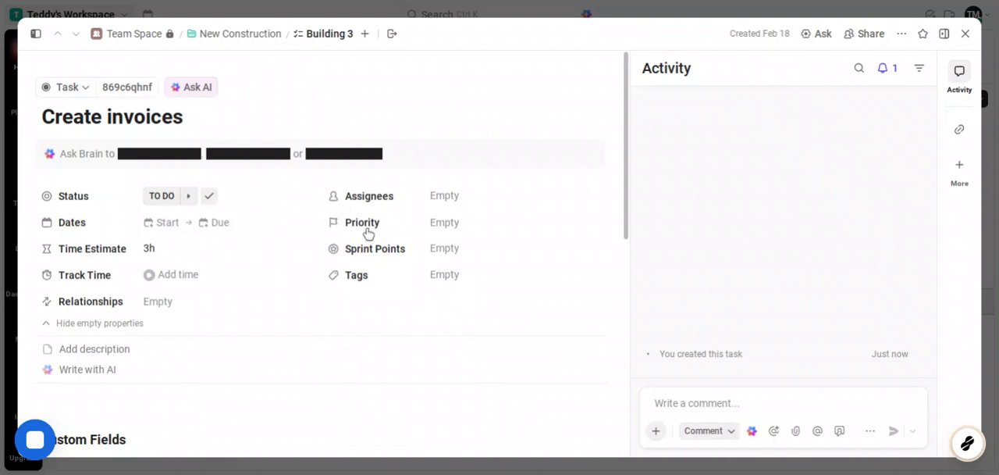
click(445, 223)
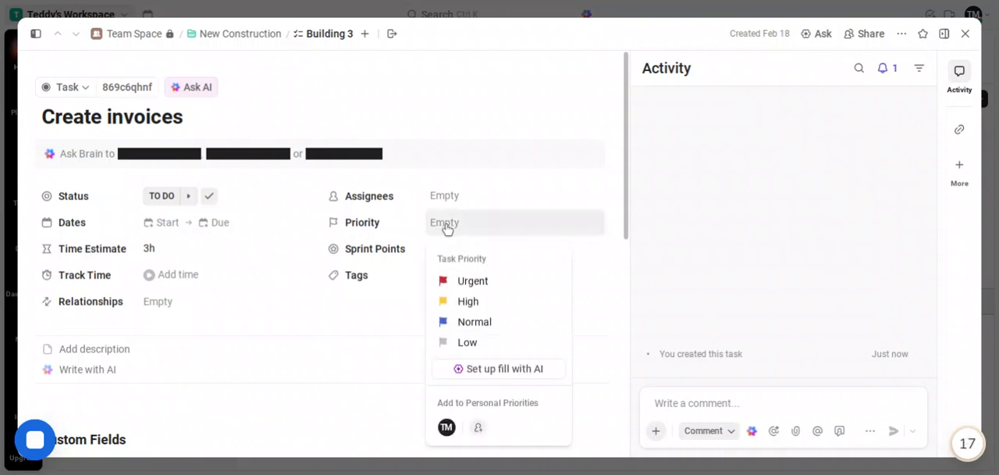
click(484, 288)
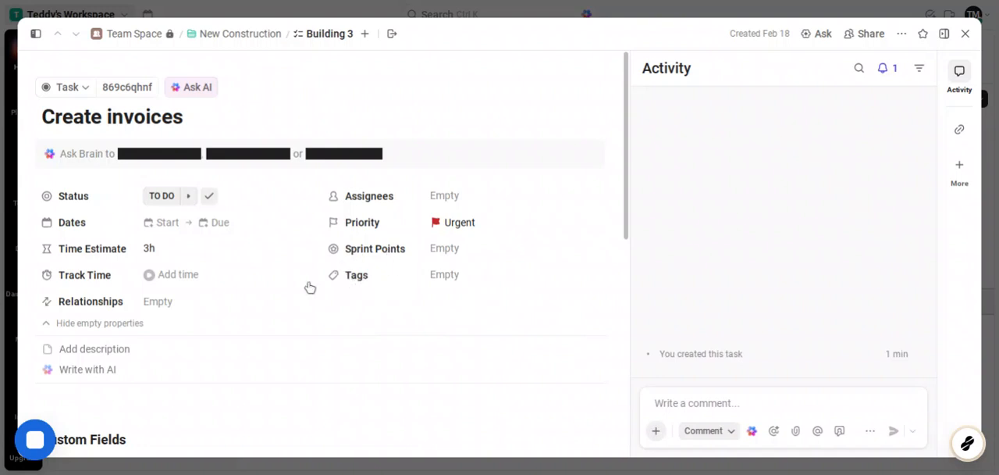
Review the Create invoices task's custom fields, subtask, checklist and attachment sections
scroll(278, 290, down, 5)
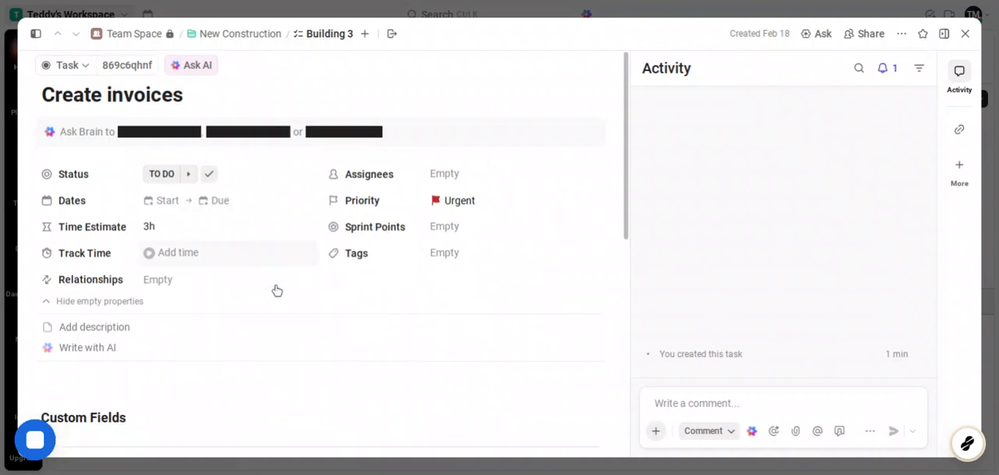
scroll(277, 291, down, 2)
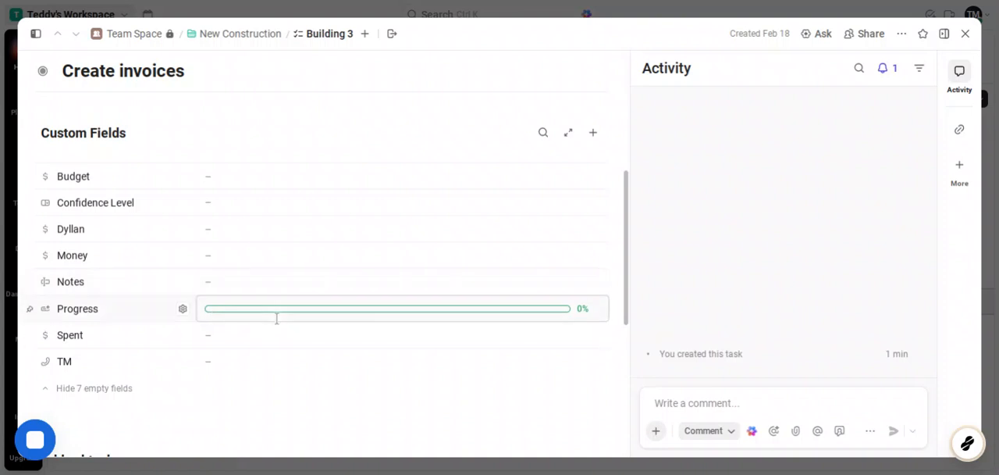
scroll(276, 318, down, 3)
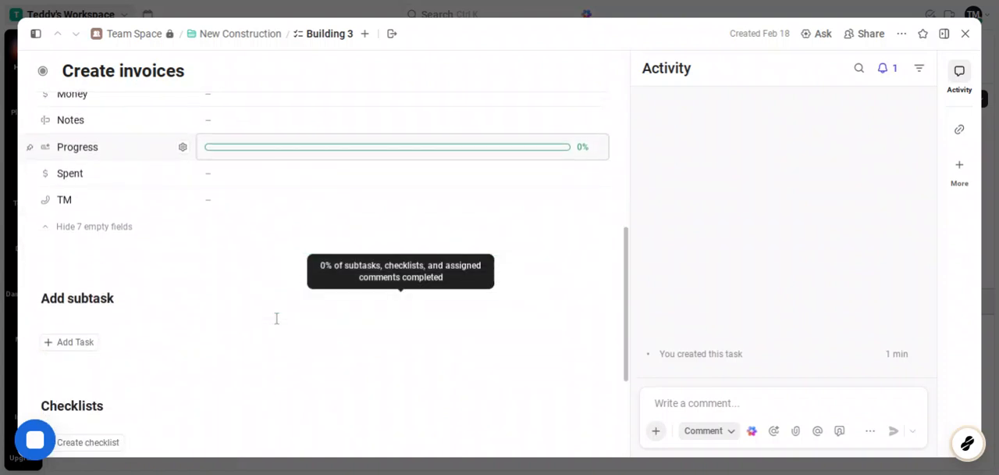
scroll(277, 318, down, 2)
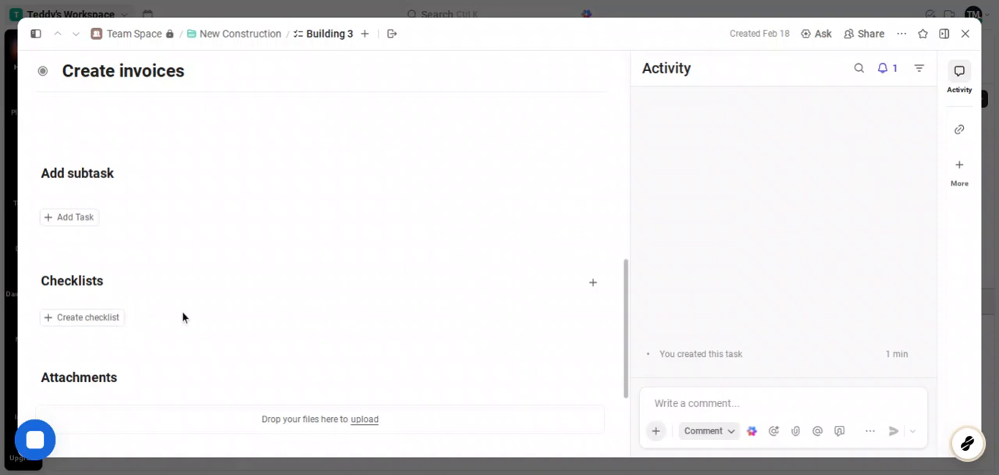
scroll(182, 317, down, 3)
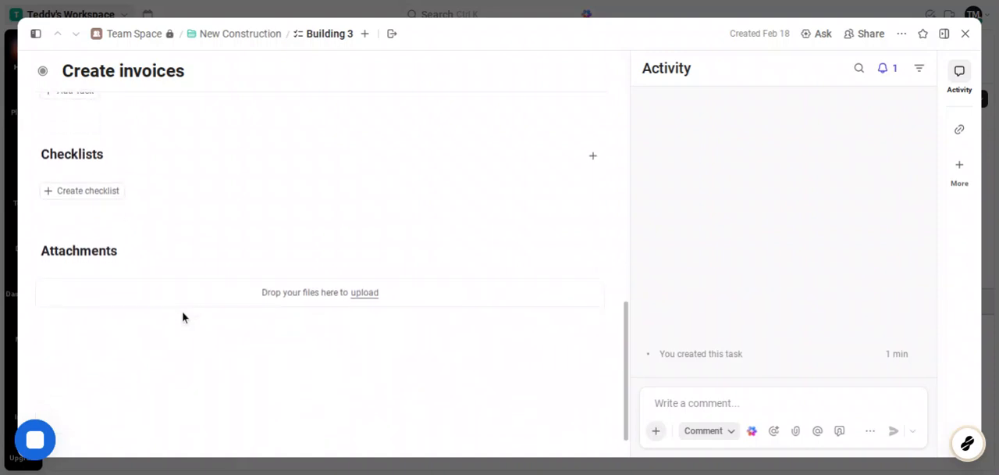